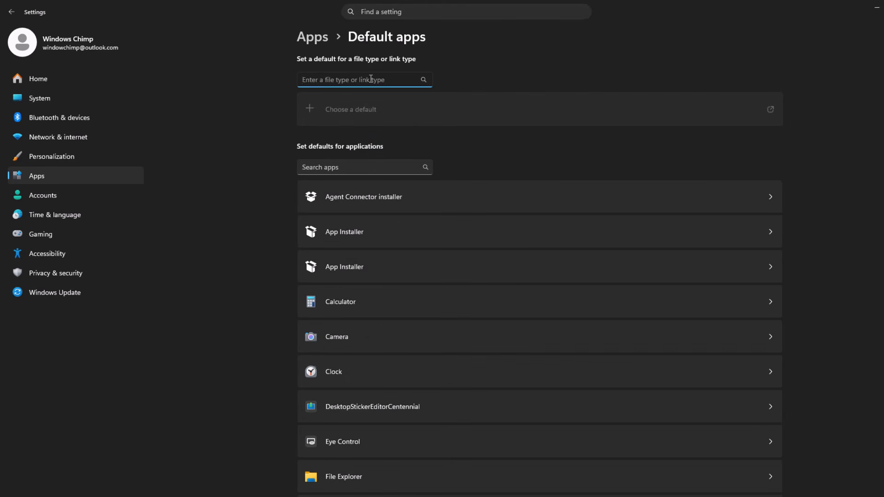
Look up the default app for .pdf files and browse the list of defaults by file type
{"action": "type", "text": ".pdf"}
{"action": "left_click", "coordinate": [340, 95]}
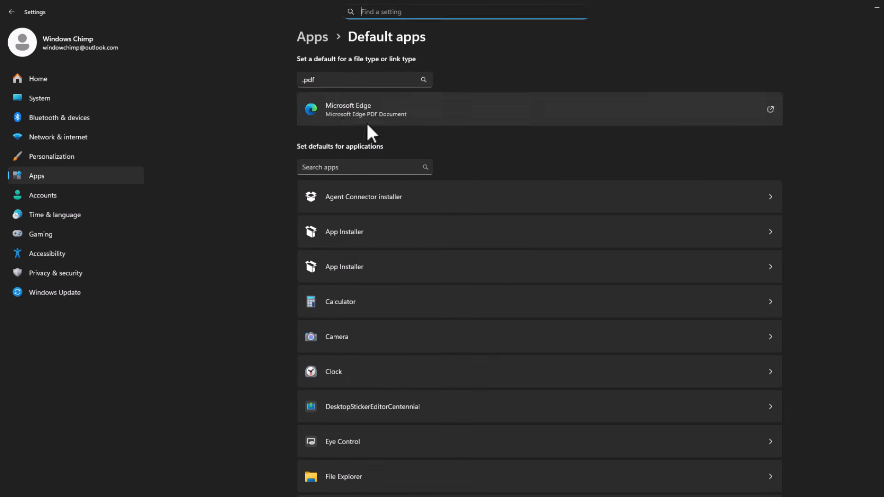
{"action": "scroll", "coordinate": [438, 279], "scroll_direction": "down", "scroll_amount": 15}
{"action": "left_click", "coordinate": [394, 253]}
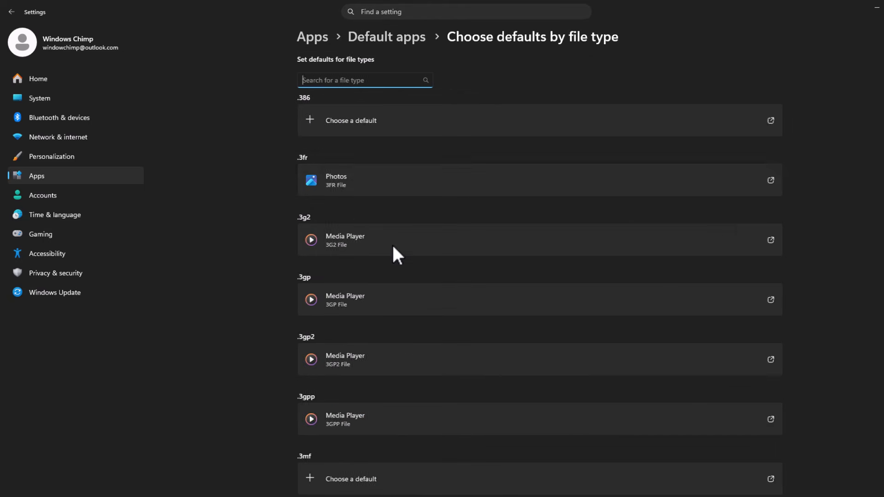
{"action": "scroll", "coordinate": [399, 280], "scroll_direction": "down", "scroll_amount": 3}
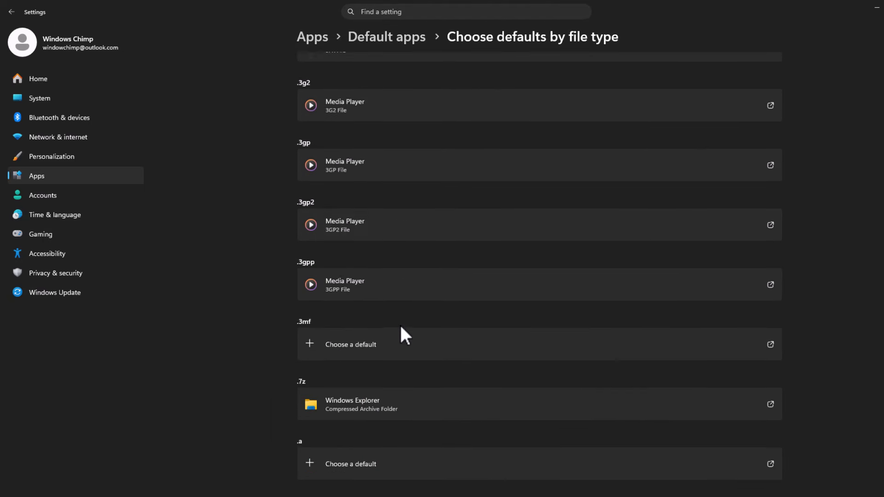
{"action": "scroll", "coordinate": [401, 327], "scroll_direction": "down", "scroll_amount": 6}
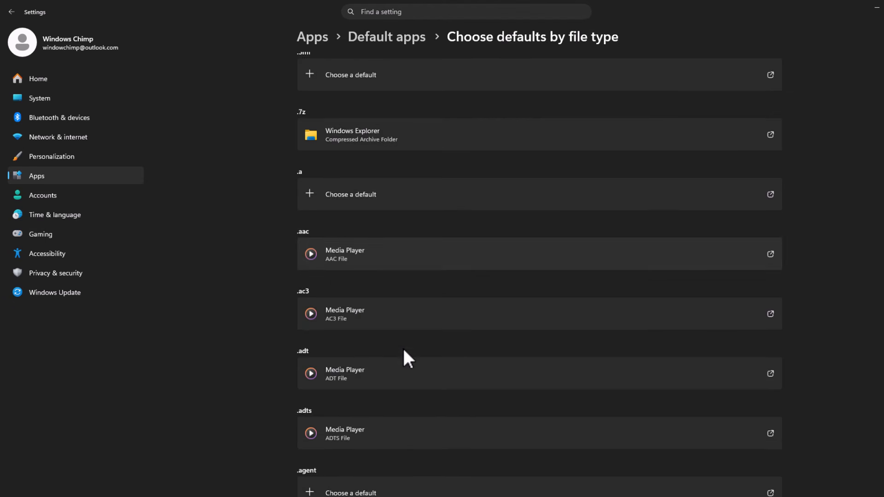
{"action": "scroll", "coordinate": [403, 347], "scroll_direction": "down", "scroll_amount": 6}
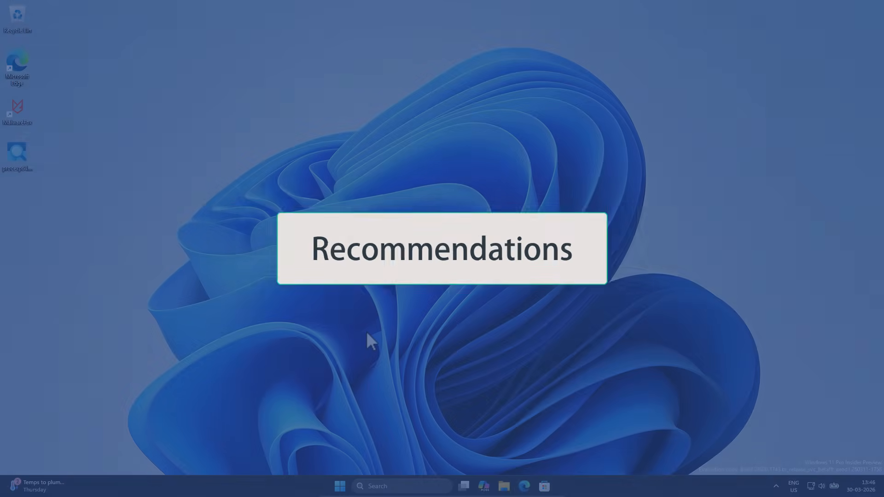
Open the Start menu and examine its Recommended section and app categories
{"action": "left_click", "coordinate": [340, 486]}
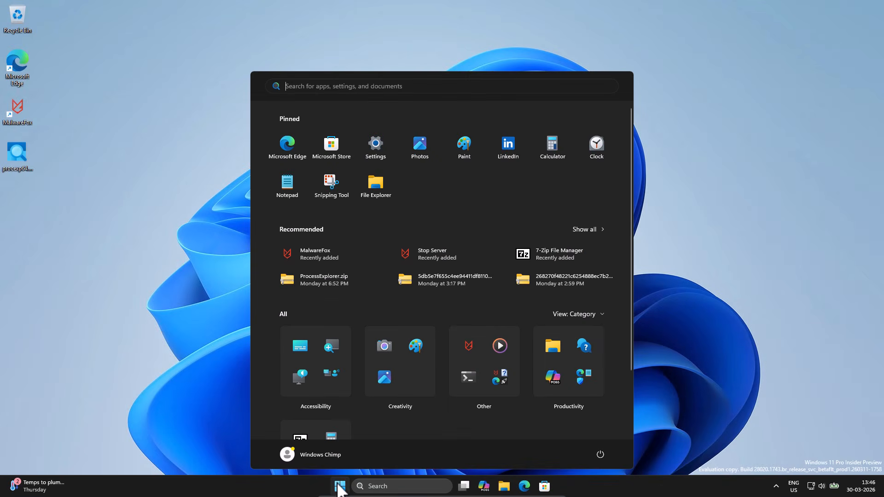
{"action": "scroll", "coordinate": [559, 267], "scroll_direction": "down", "scroll_amount": 1}
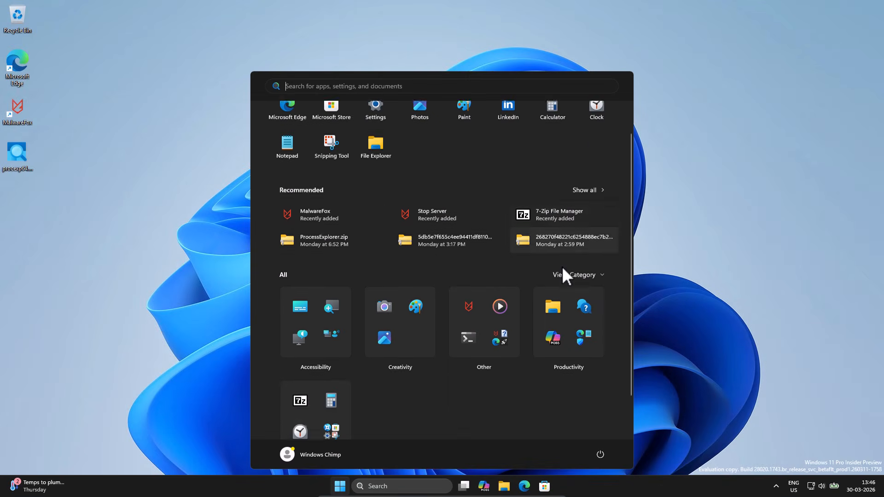
{"action": "scroll", "coordinate": [562, 267], "scroll_direction": "up", "scroll_amount": 1}
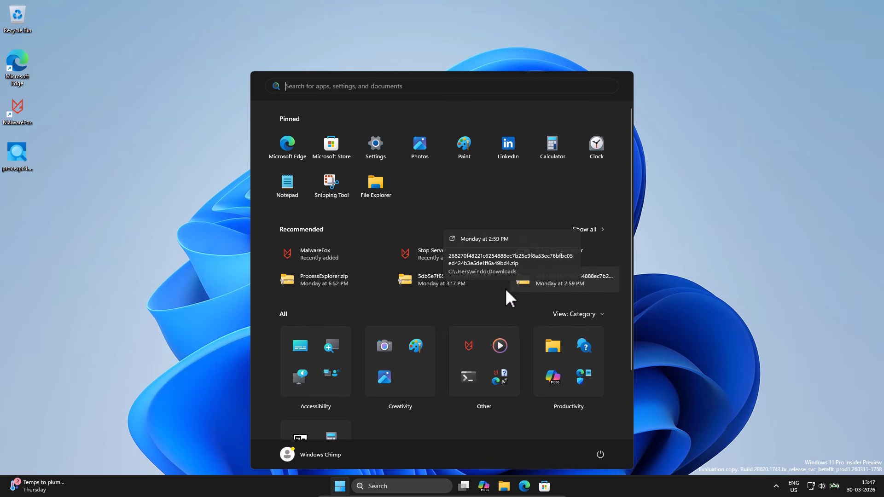
In the Start personalization settings, turn off recently added apps, recommended files, and recommendations for tips, shortcuts and new apps
{"action": "left_click", "coordinate": [381, 144]}
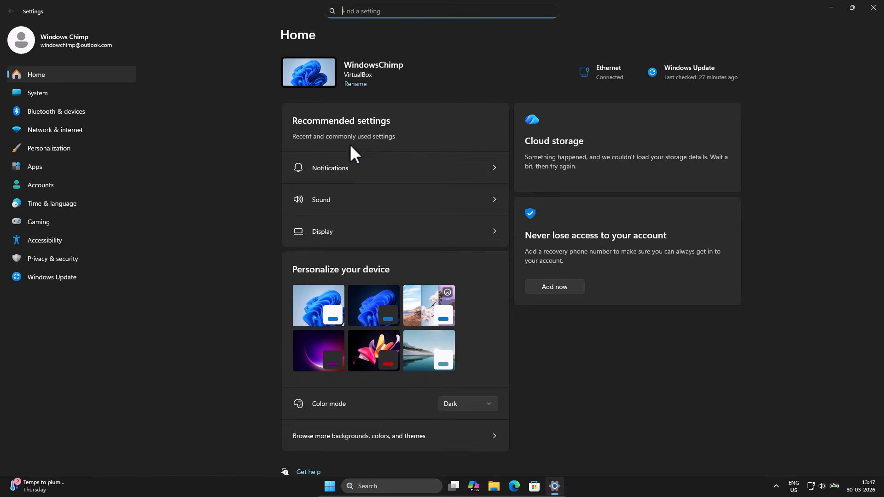
{"action": "left_click", "coordinate": [90, 152]}
{"action": "scroll", "coordinate": [361, 342], "scroll_direction": "down", "scroll_amount": 1}
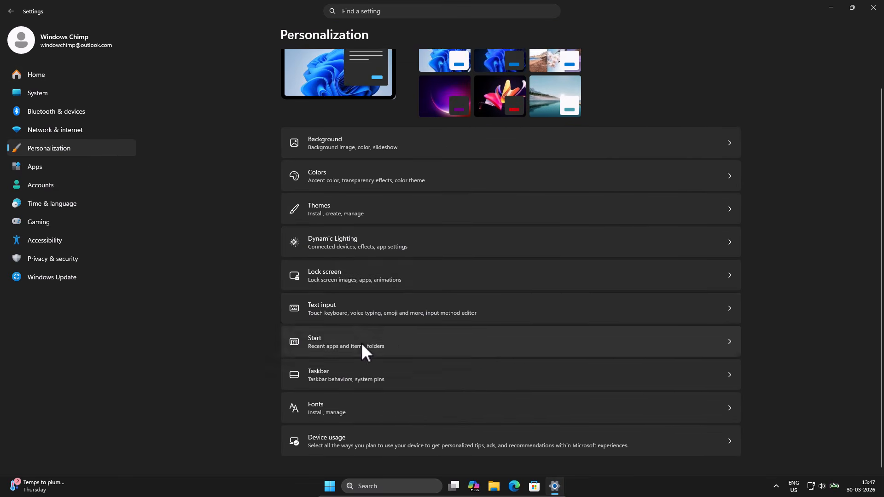
{"action": "left_click", "coordinate": [362, 345]}
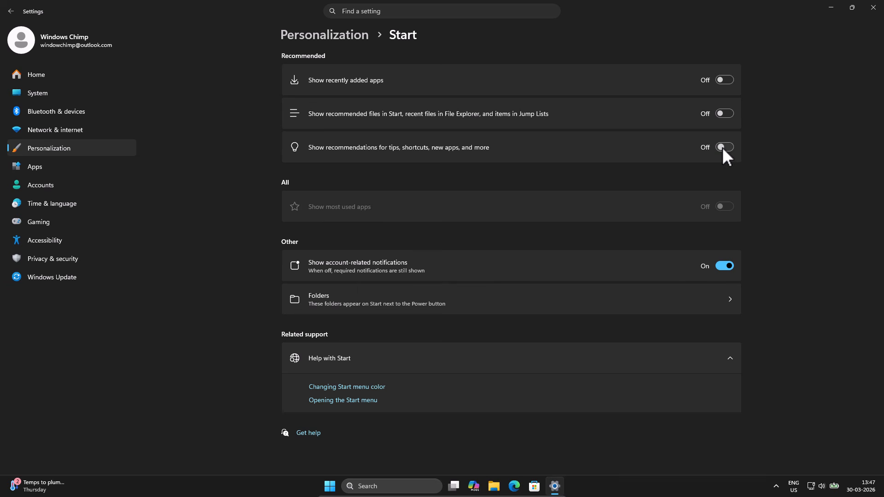
{"action": "left_click", "coordinate": [329, 486]}
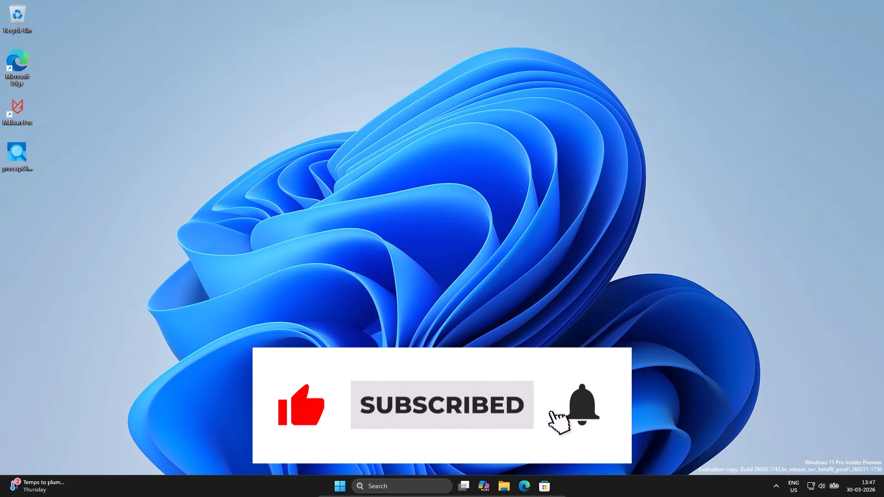
In the Default apps settings, look up the .pdf file type and open the page for choosing defaults by file type
{"action": "left_click", "coordinate": [340, 487]}
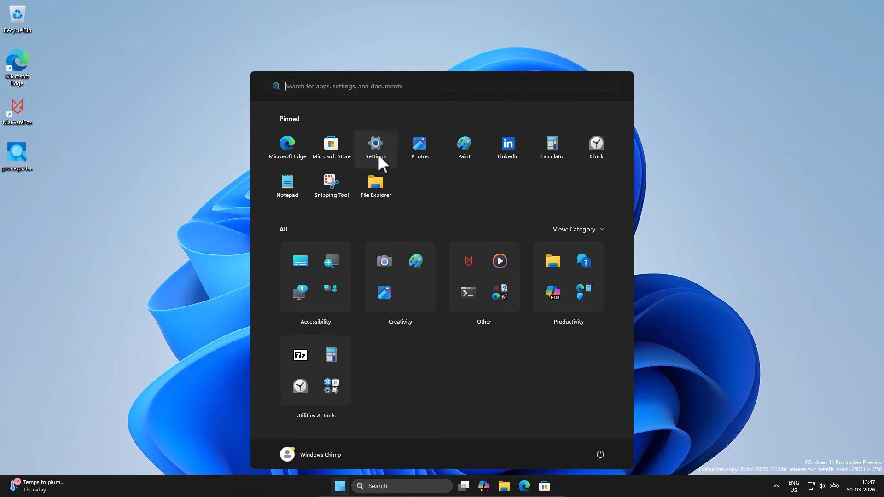
{"action": "left_click", "coordinate": [377, 154]}
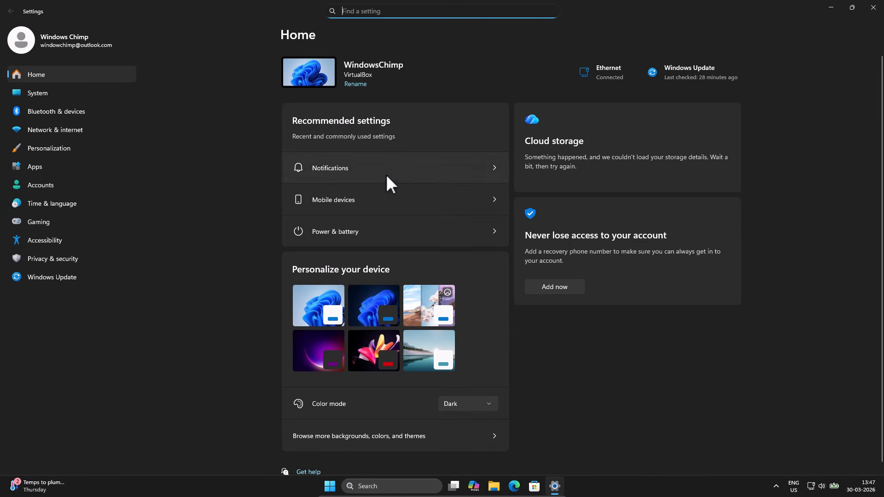
{"action": "left_click", "coordinate": [26, 169]}
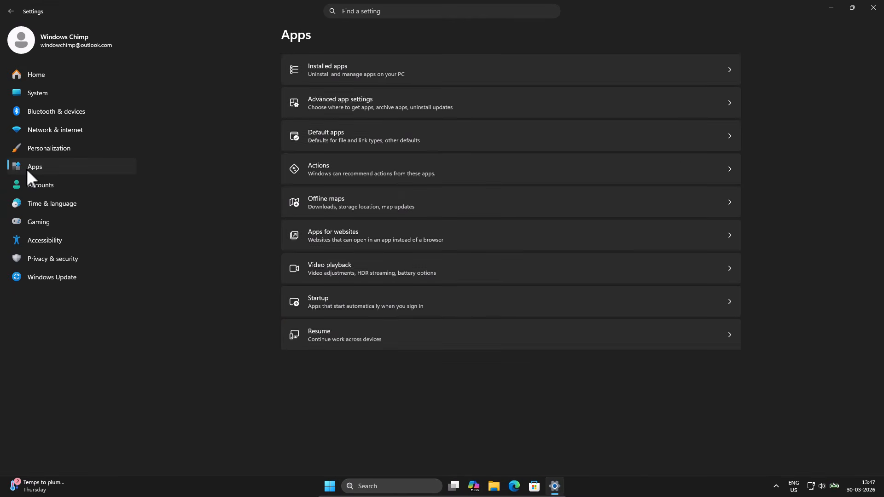
{"action": "left_click", "coordinate": [350, 137]}
{"action": "type", "text": "pdf"}
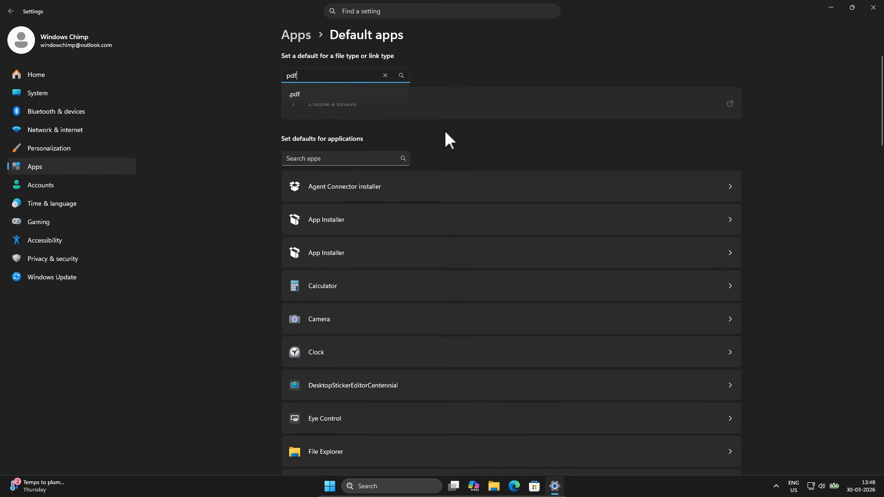
{"action": "left_click", "coordinate": [316, 94]}
{"action": "scroll", "coordinate": [435, 179], "scroll_direction": "down", "scroll_amount": 15}
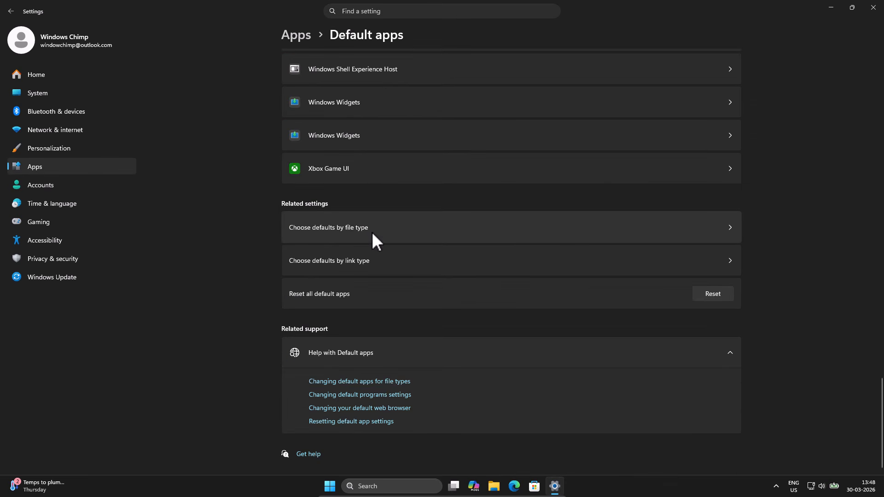
{"action": "left_click", "coordinate": [373, 233]}
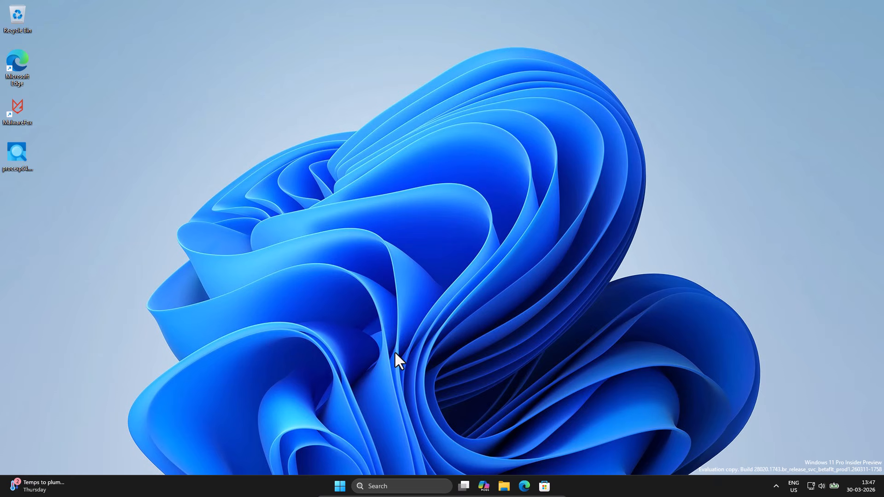
Open the Privacy & security settings and go into one of their subpages
{"action": "left_click", "coordinate": [340, 486]}
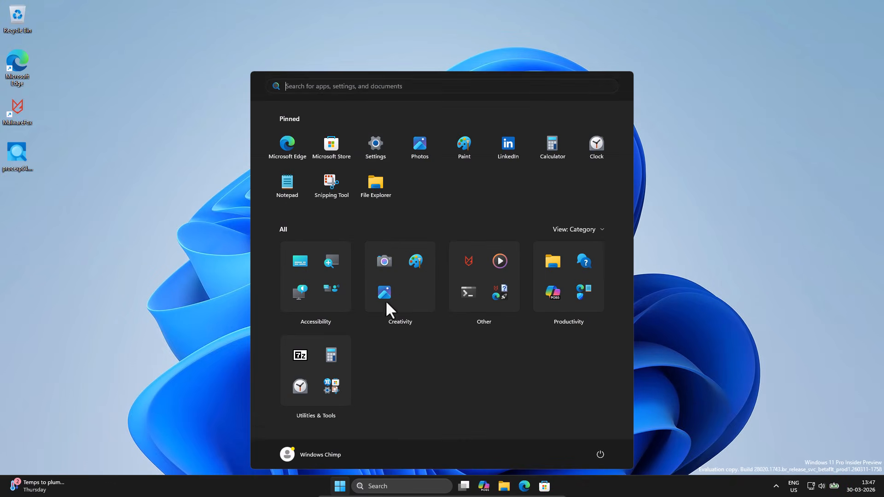
{"action": "left_click", "coordinate": [373, 143]}
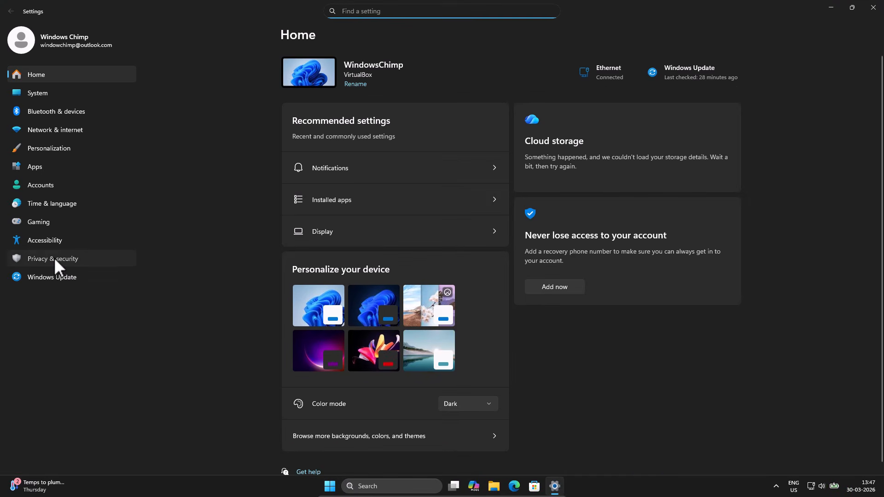
{"action": "left_click", "coordinate": [54, 258]}
{"action": "left_click", "coordinate": [328, 293]}
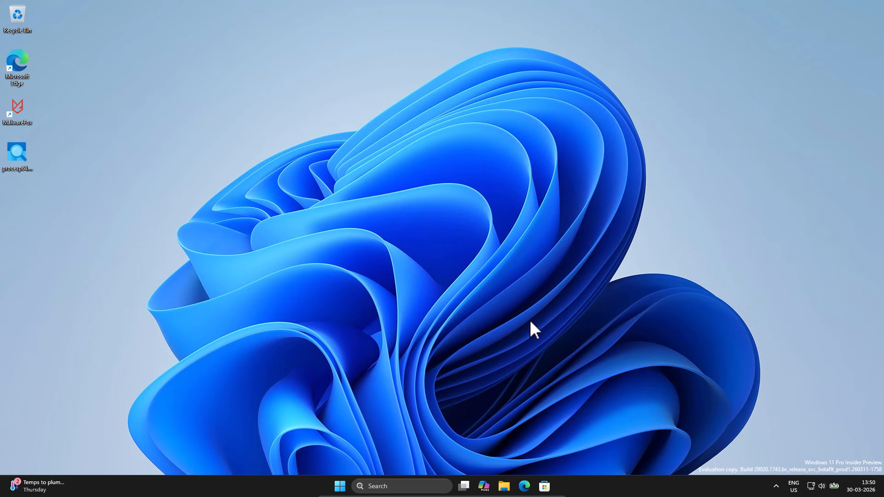
In the System notification settings, turn off notifications from K7 User Agent and the overall Notifications switch
{"action": "left_click", "coordinate": [339, 486]}
{"action": "left_click", "coordinate": [371, 151]}
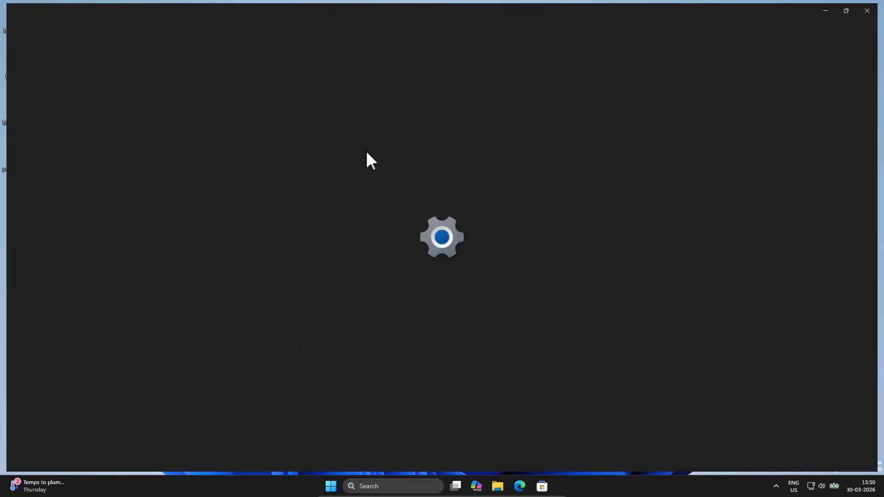
{"action": "left_click", "coordinate": [67, 92]}
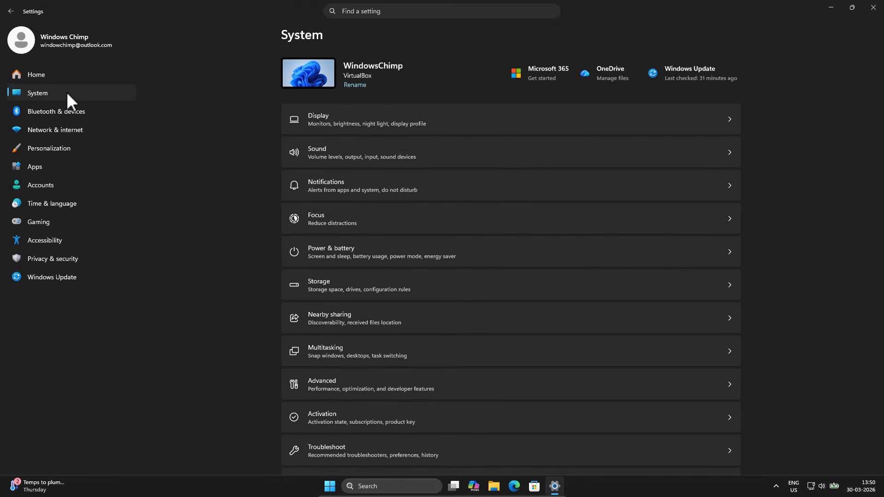
{"action": "left_click", "coordinate": [346, 193]}
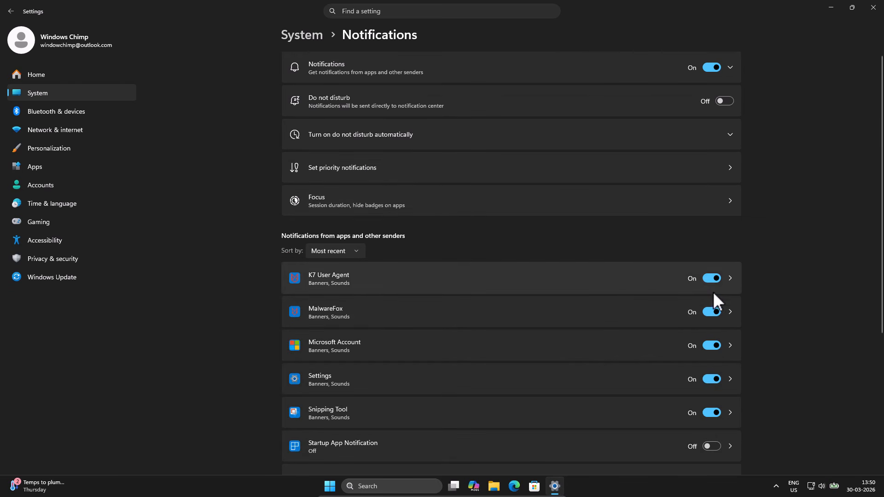
{"action": "left_click", "coordinate": [712, 279]}
{"action": "left_click", "coordinate": [711, 70]}
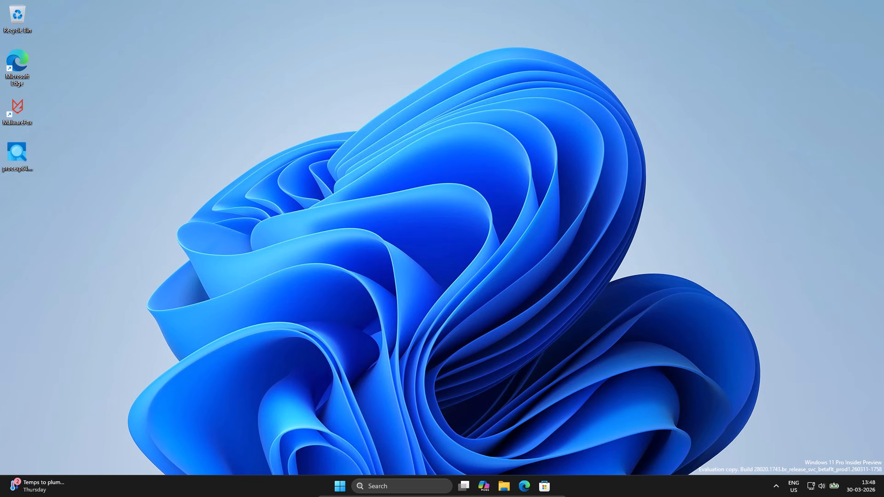
Open Task Manager's list of startup apps and sort it by status with the enabled apps first
{"action": "right_click", "coordinate": [581, 486]}
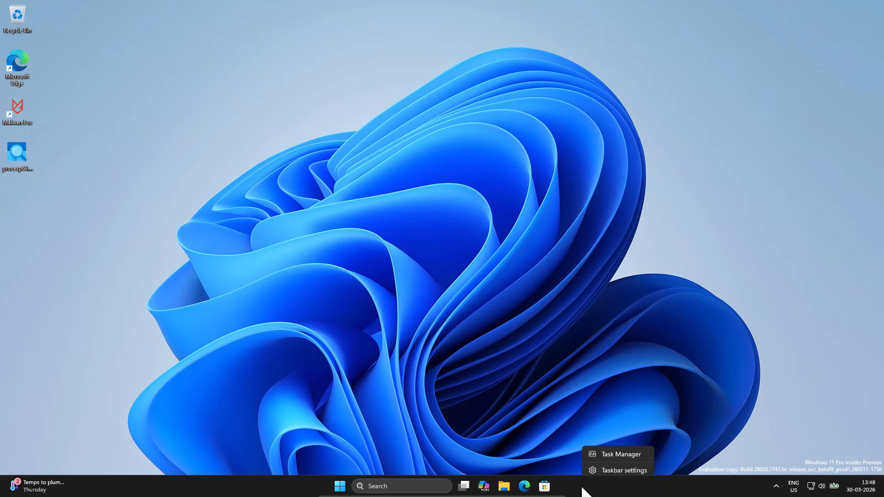
{"action": "left_click", "coordinate": [620, 450]}
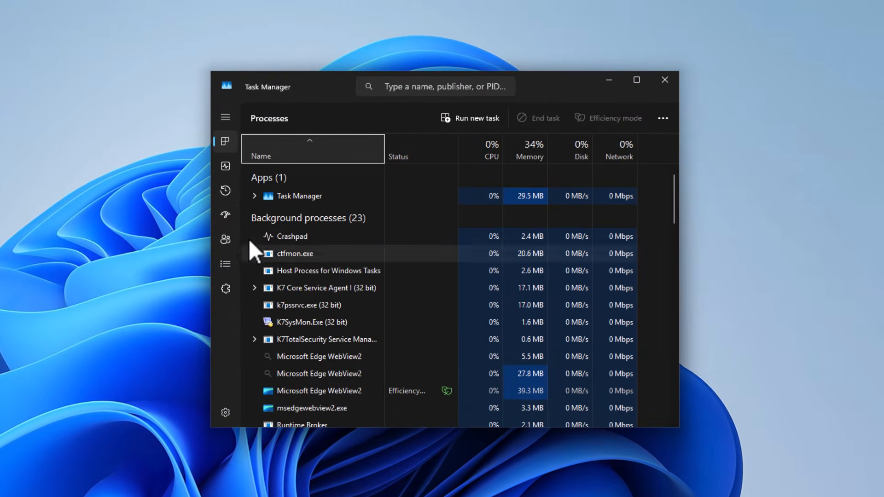
{"action": "left_click", "coordinate": [229, 215]}
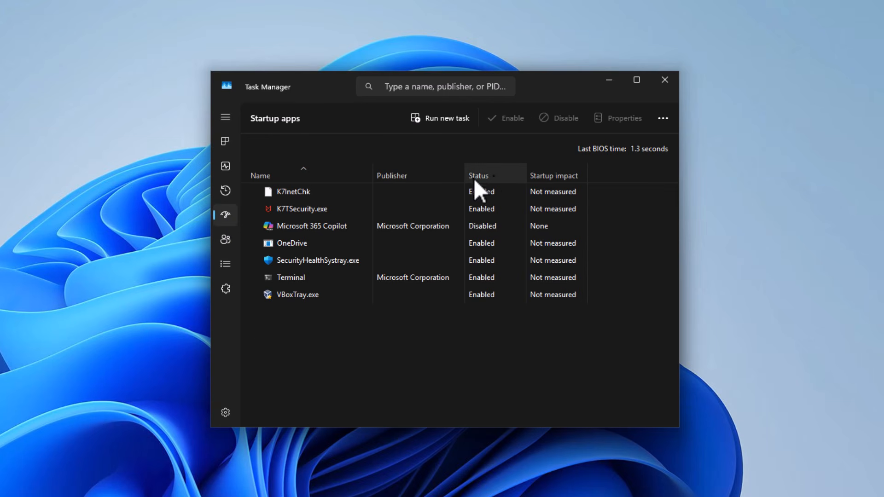
{"action": "left_click", "coordinate": [499, 173]}
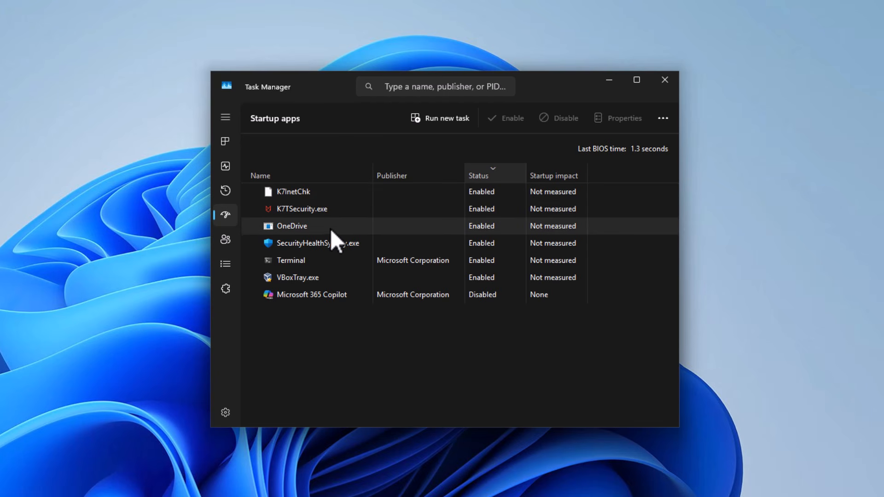
Disable OneDrive and Terminal as startup apps
{"action": "right_click", "coordinate": [317, 229]}
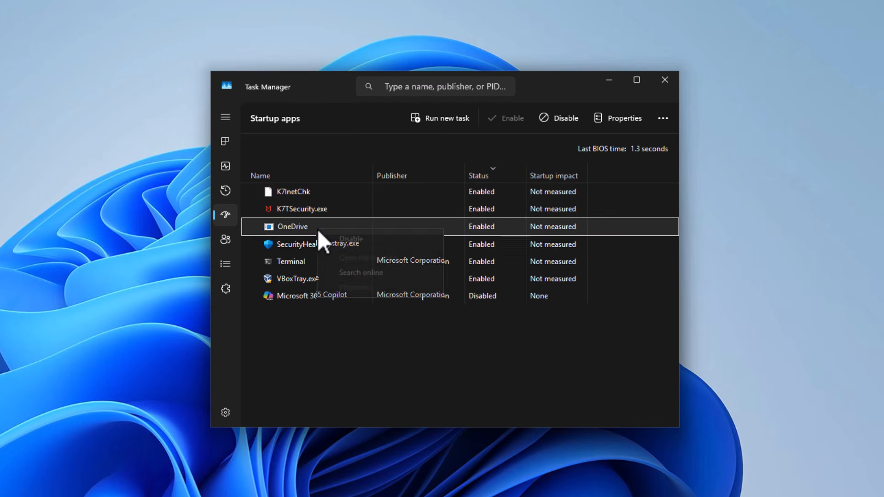
{"action": "left_click", "coordinate": [358, 244]}
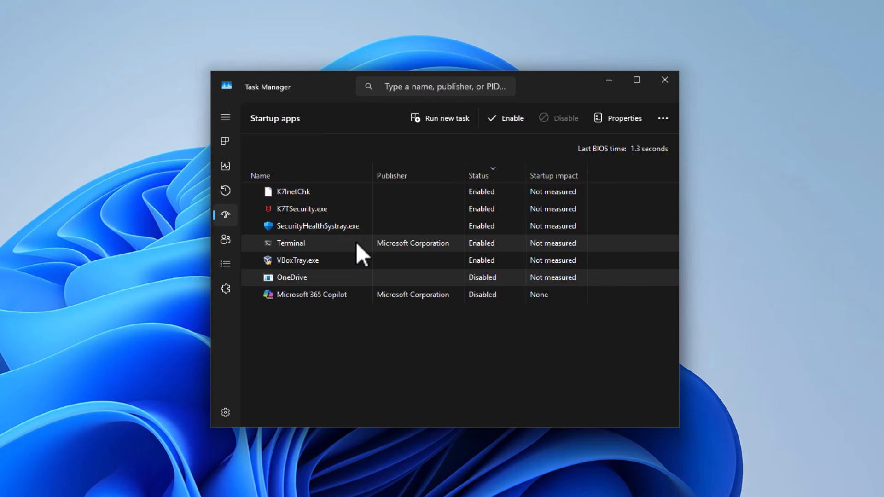
{"action": "left_click", "coordinate": [332, 243]}
{"action": "right_click", "coordinate": [313, 242]}
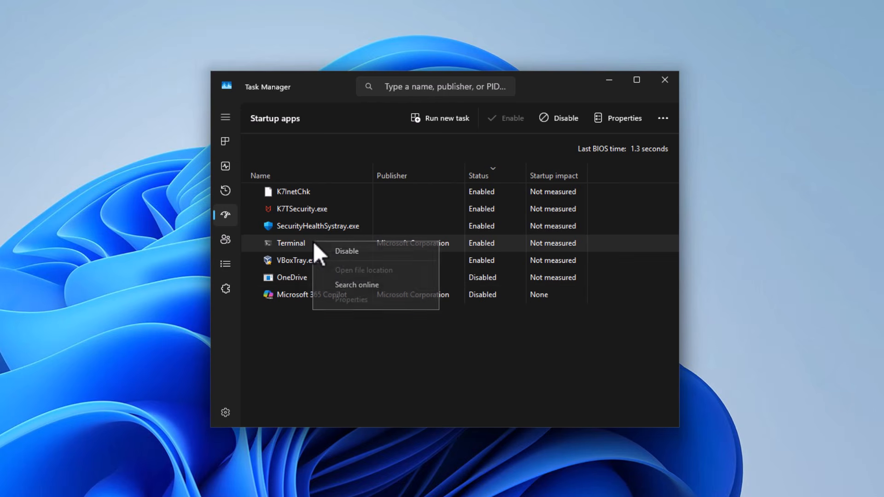
{"action": "left_click", "coordinate": [334, 251]}
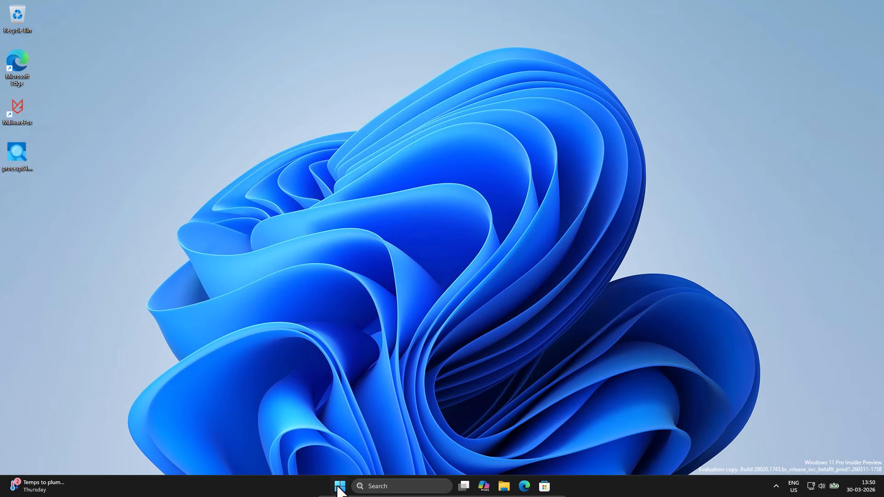
Open the Settings app and go to the About page of the System settings
{"action": "left_click", "coordinate": [340, 485]}
{"action": "left_click", "coordinate": [373, 144]}
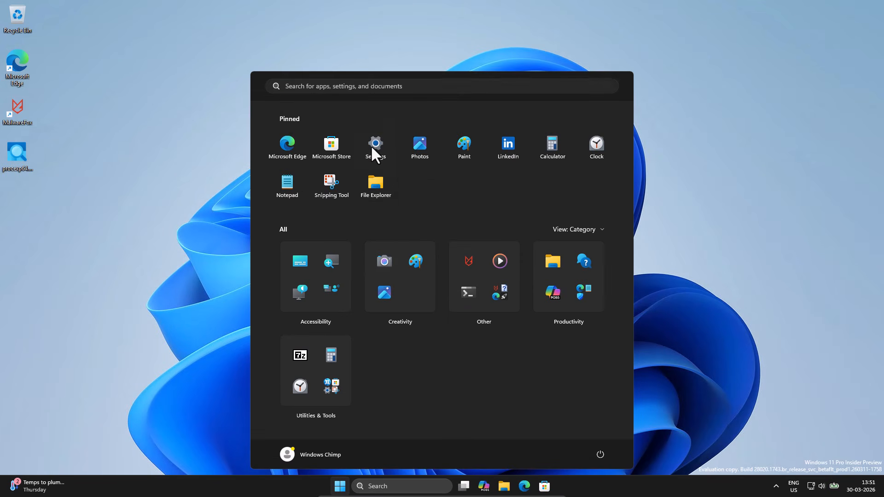
{"action": "left_click", "coordinate": [60, 95]}
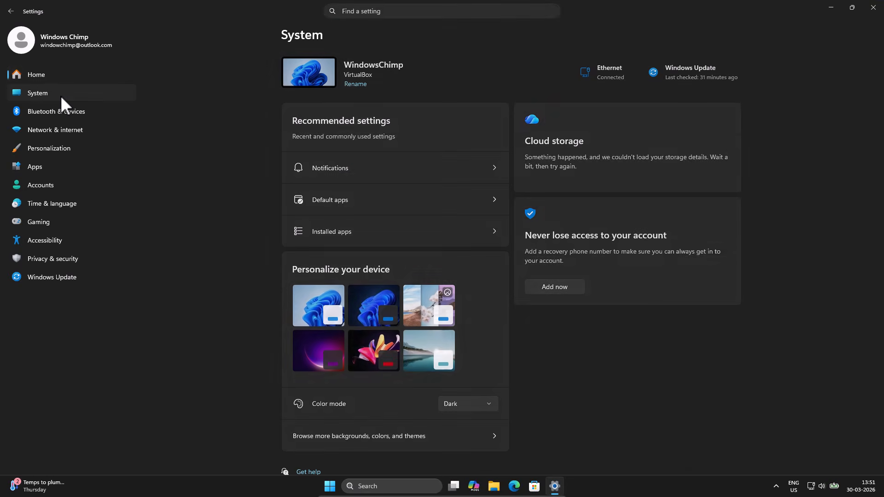
{"action": "scroll", "coordinate": [460, 214], "scroll_direction": "down", "scroll_amount": 6}
{"action": "left_click", "coordinate": [349, 443]}
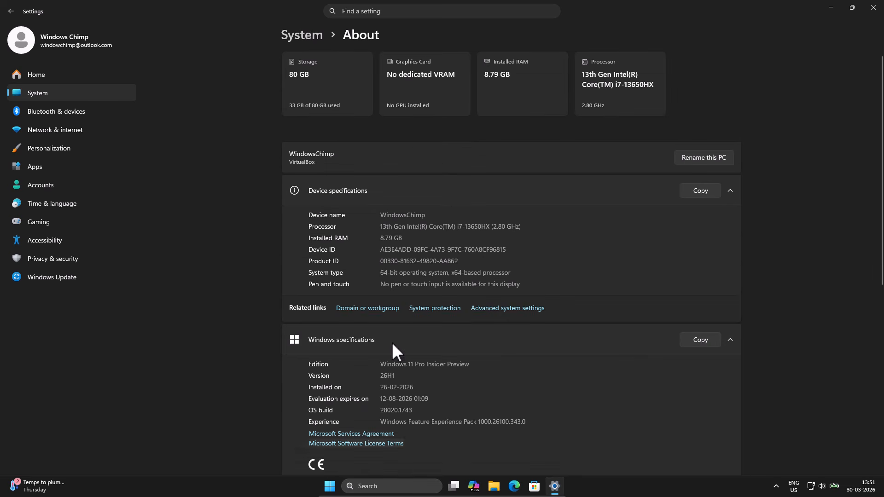
Open the advanced system settings, then the Performance Options, and move that dialog up so its whole list of visual effects fits
{"action": "left_click", "coordinate": [522, 313]}
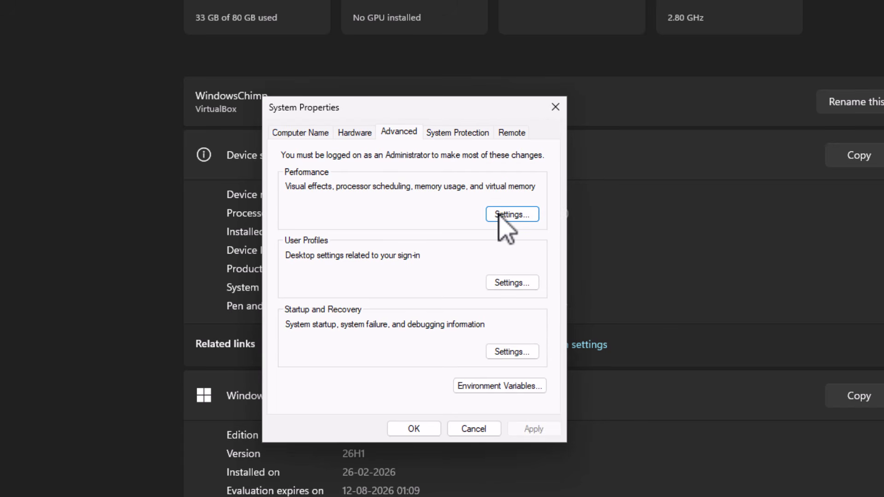
{"action": "left_click", "coordinate": [507, 215]}
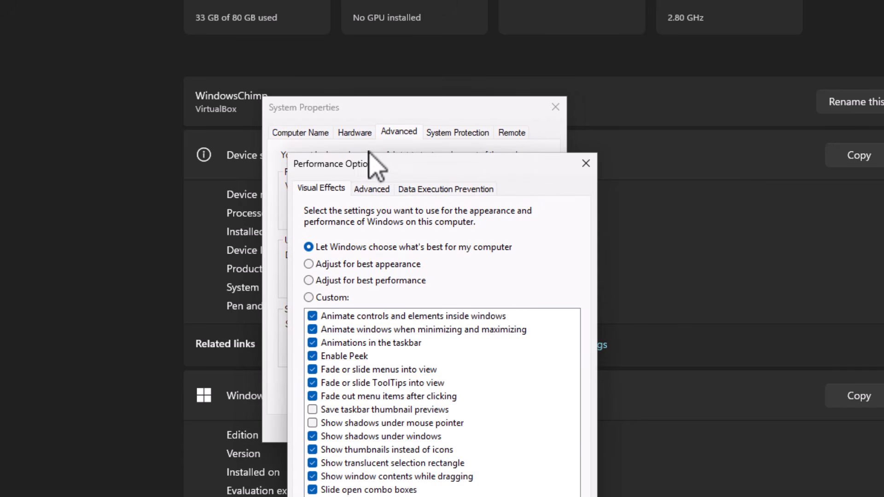
{"action": "left_click_drag", "start_coordinate": [400, 163], "coordinate": [403, 42]}
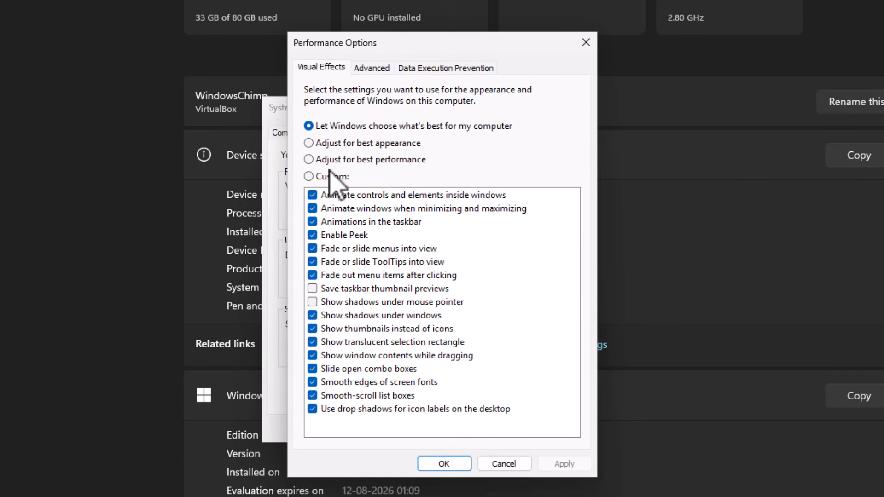
Preview the visual effects presets for best appearance, best performance and letting Windows choose
{"action": "left_click", "coordinate": [317, 144]}
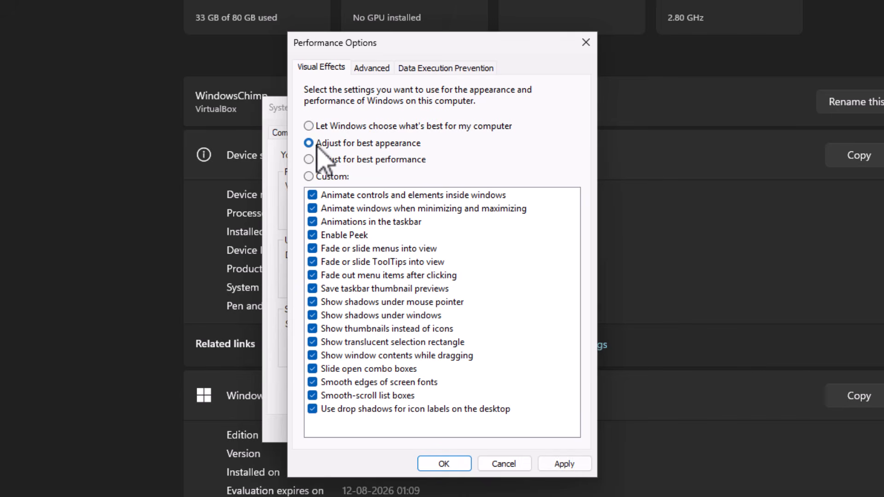
{"action": "left_click", "coordinate": [317, 160]}
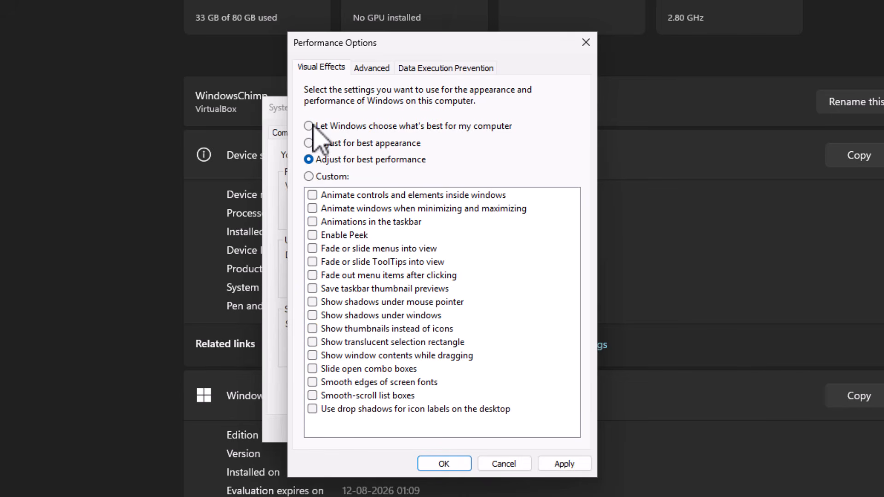
{"action": "left_click", "coordinate": [319, 126]}
Switch the visual effects to Custom and turn off the three animation options, Enable Peek, and the fade options for menus, ToolTips and menu items
{"action": "left_click", "coordinate": [309, 177]}
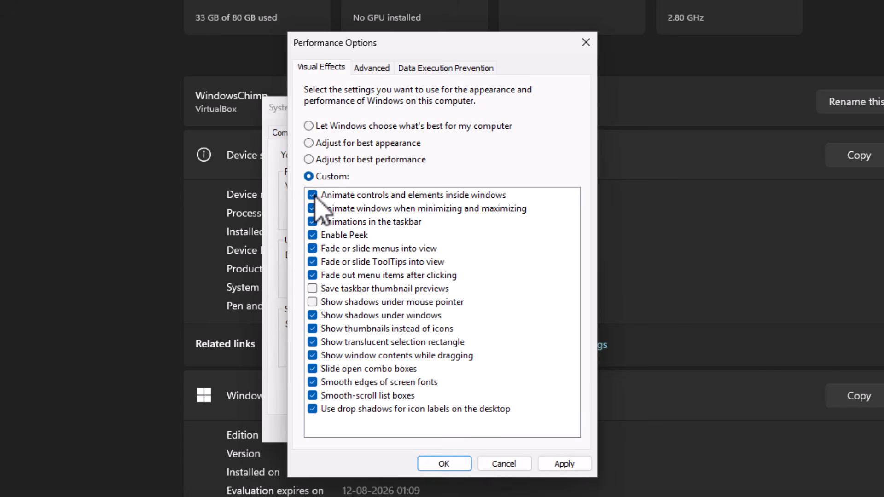
{"action": "left_click", "coordinate": [313, 195]}
{"action": "left_click", "coordinate": [312, 208]}
{"action": "left_click", "coordinate": [313, 221]}
{"action": "left_click", "coordinate": [313, 249]}
{"action": "left_click", "coordinate": [313, 261]}
{"action": "left_click", "coordinate": [313, 275]}
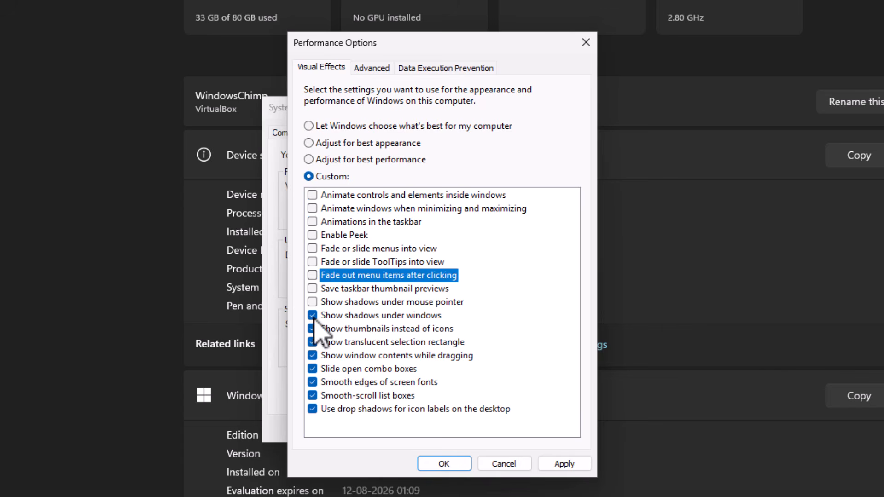
Turn off the remaining visual effects from shadows under windows down to icon label drop shadows, keeping only Smooth edges of screen fonts
{"action": "left_click", "coordinate": [312, 315]}
{"action": "left_click", "coordinate": [312, 341]}
{"action": "left_click", "coordinate": [312, 356]}
{"action": "left_click", "coordinate": [313, 369]}
{"action": "left_click", "coordinate": [312, 396]}
{"action": "left_click", "coordinate": [313, 409]}
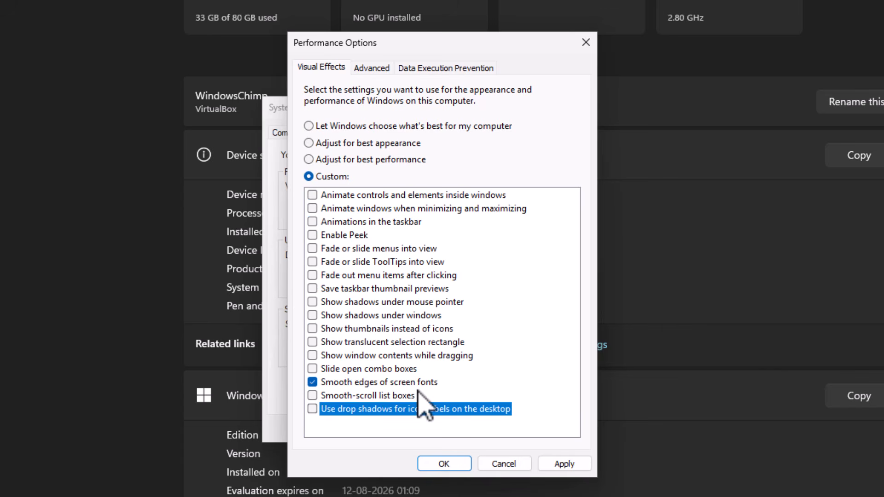